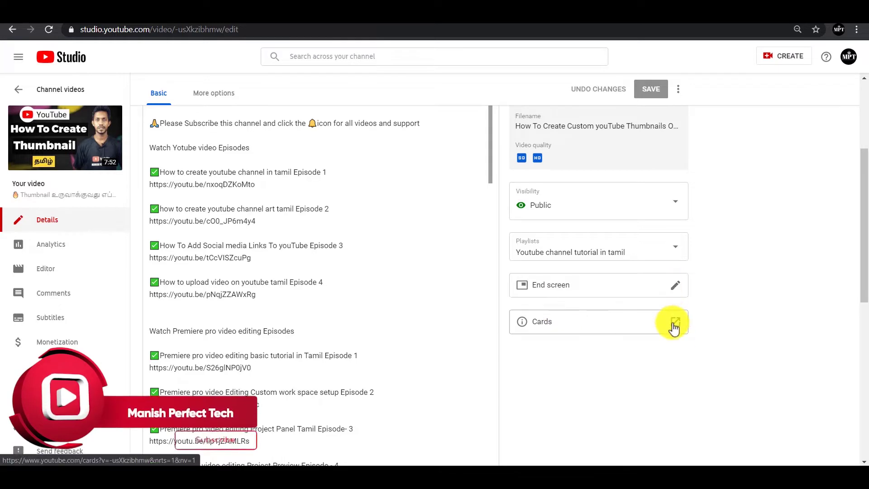
Step: Open the cards editor for the custom thumbnail tutorial video from its Details page
{"action": "left_click", "coordinate": [674, 324]}
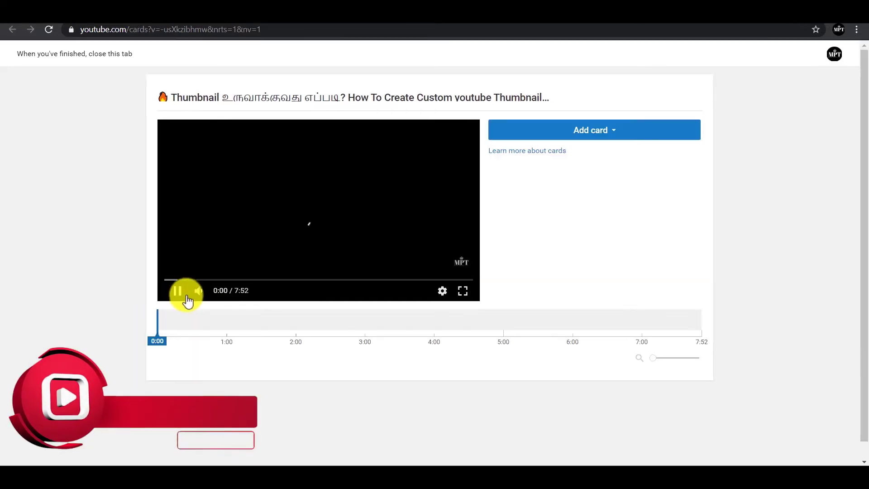
Step: Pause the preview at 1:41 and list the card types: Video or Playlist, Channel, Poll, Link
{"action": "left_click", "coordinate": [178, 292]}
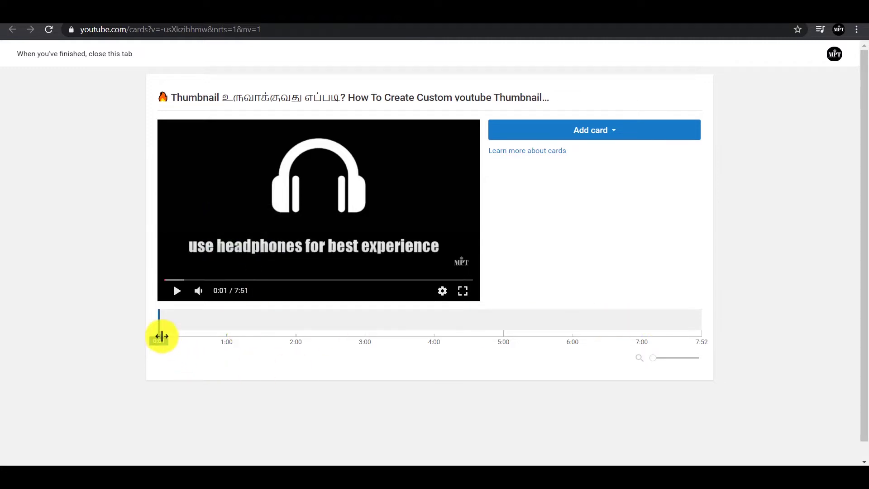
{"action": "left_click_drag", "start_coordinate": [161, 336], "coordinate": [276, 343]}
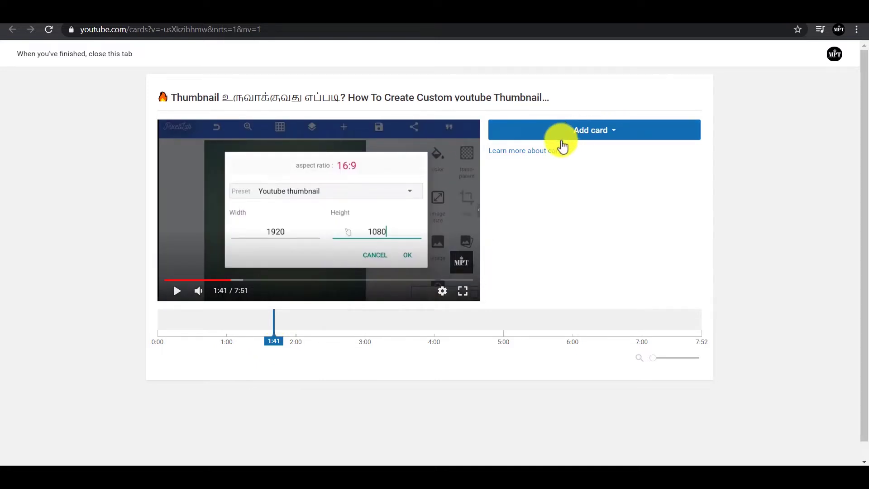
{"action": "left_click", "coordinate": [585, 132]}
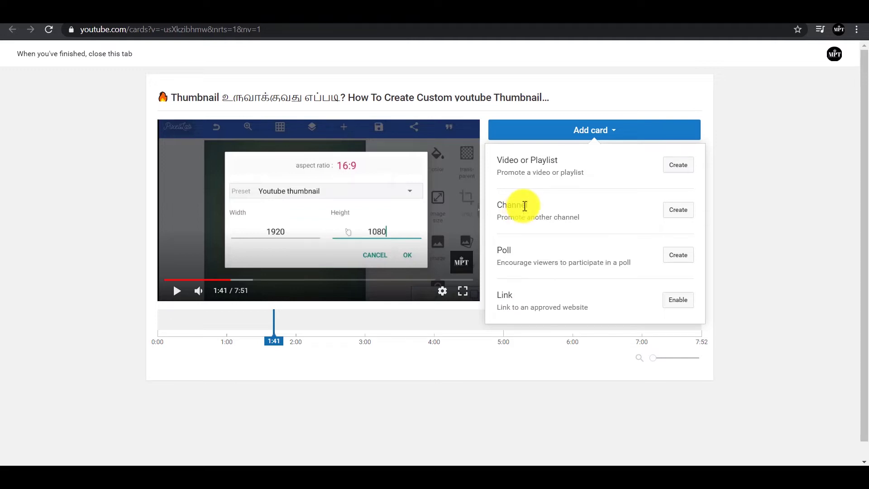
Step: Create a Video card at 1:41 for How To Upload Videos and preview its teaser
{"action": "left_click", "coordinate": [682, 167]}
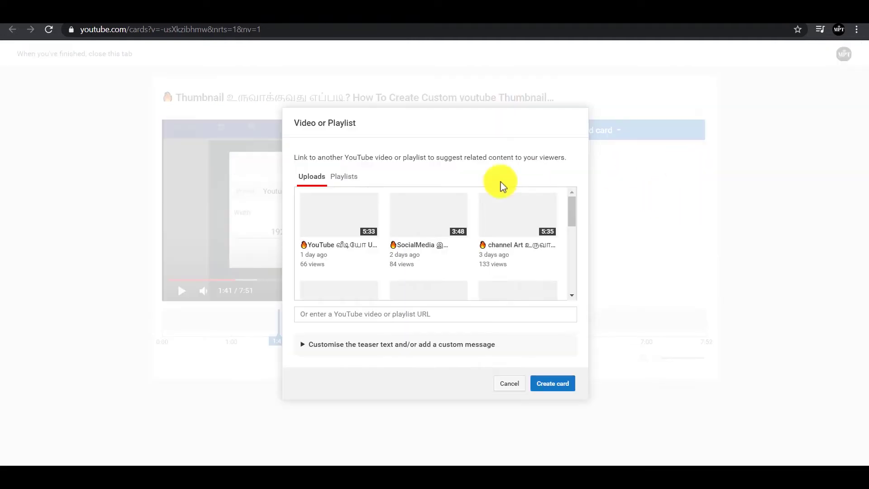
{"action": "scroll", "coordinate": [378, 240], "scroll_direction": "down", "scroll_amount": 3}
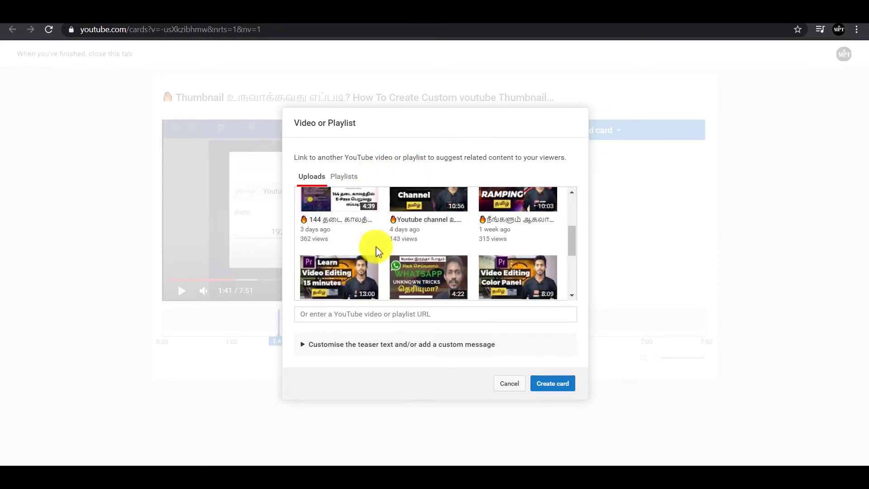
{"action": "scroll", "coordinate": [365, 270], "scroll_direction": "up", "scroll_amount": 4}
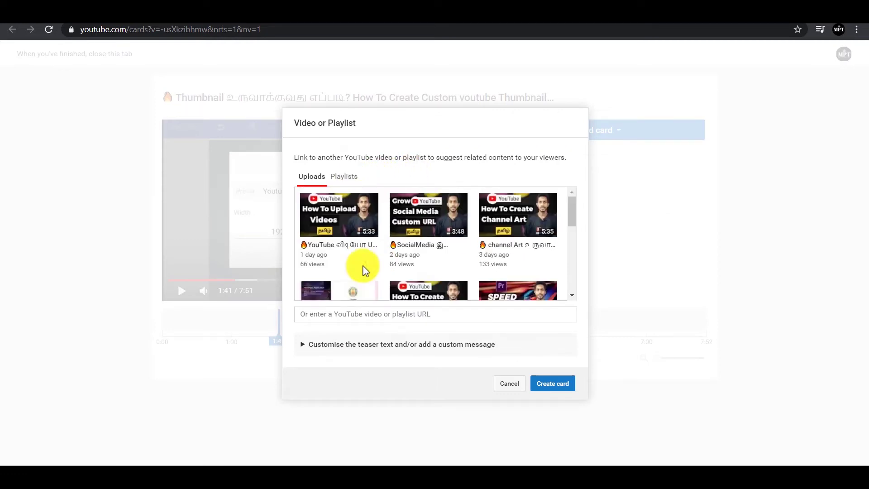
{"action": "left_click", "coordinate": [349, 220]}
{"action": "left_click", "coordinate": [558, 384]}
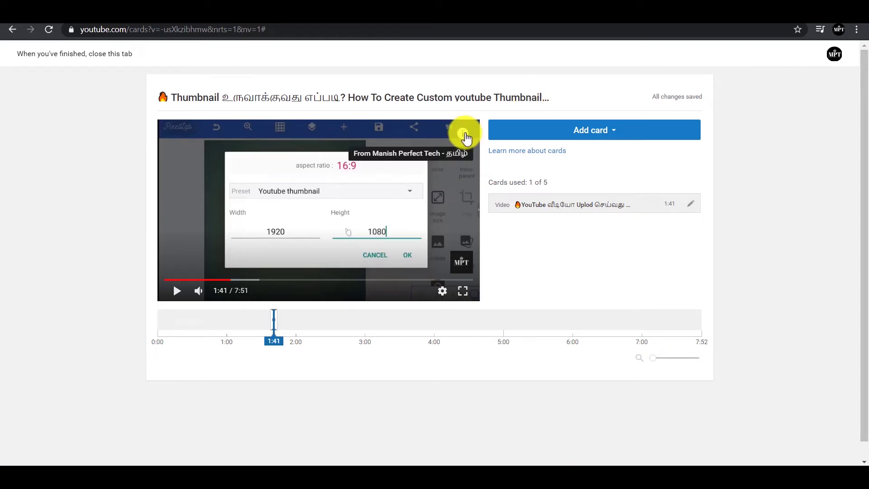
{"action": "left_click", "coordinate": [462, 135]}
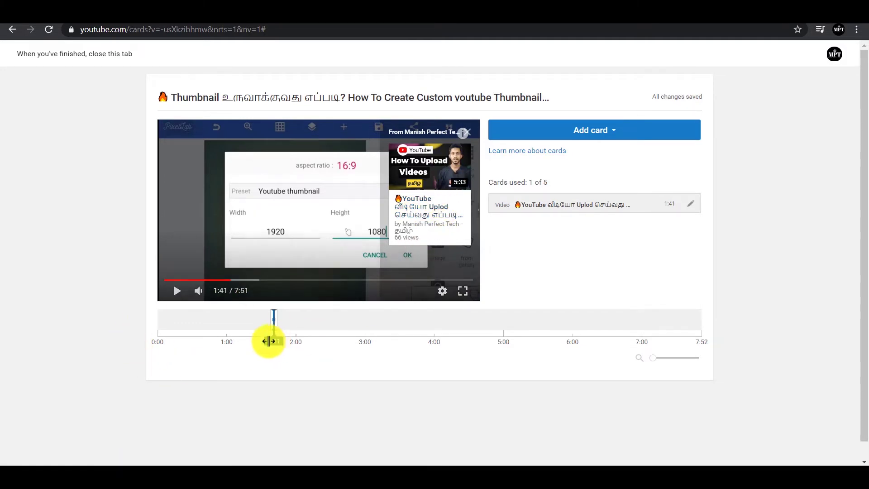
{"action": "left_click", "coordinate": [470, 136]}
Step: Check the 1:41 video card in the player's cards panel, then move the playhead to 3:17
{"action": "scroll", "coordinate": [249, 374], "scroll_direction": "down", "scroll_amount": 1}
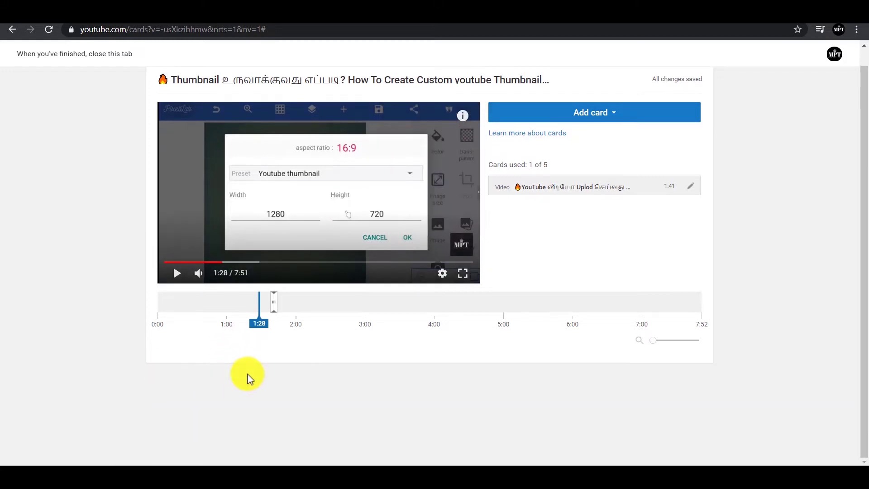
{"action": "left_click", "coordinate": [210, 302]}
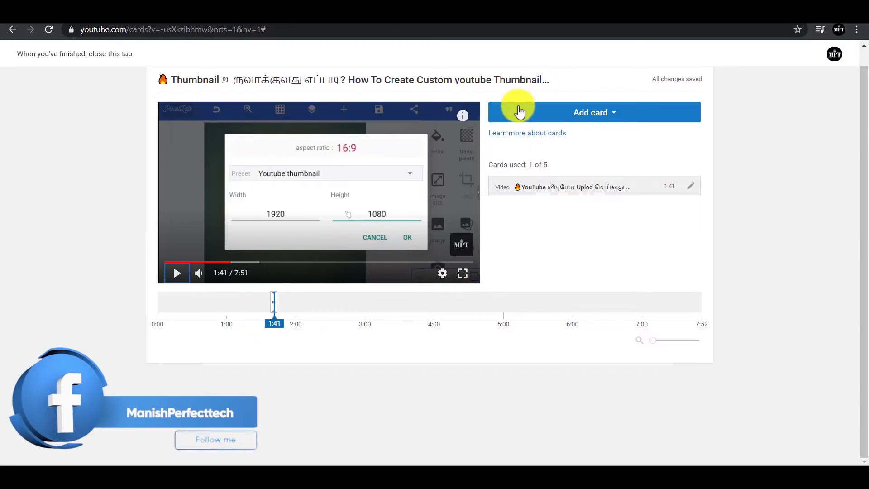
{"action": "left_click", "coordinate": [463, 116]}
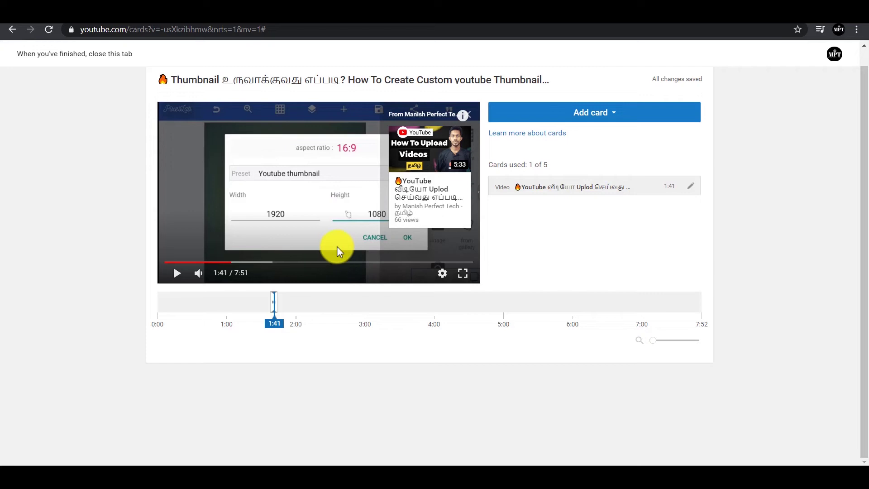
{"action": "left_click_drag", "start_coordinate": [281, 324], "coordinate": [351, 323]}
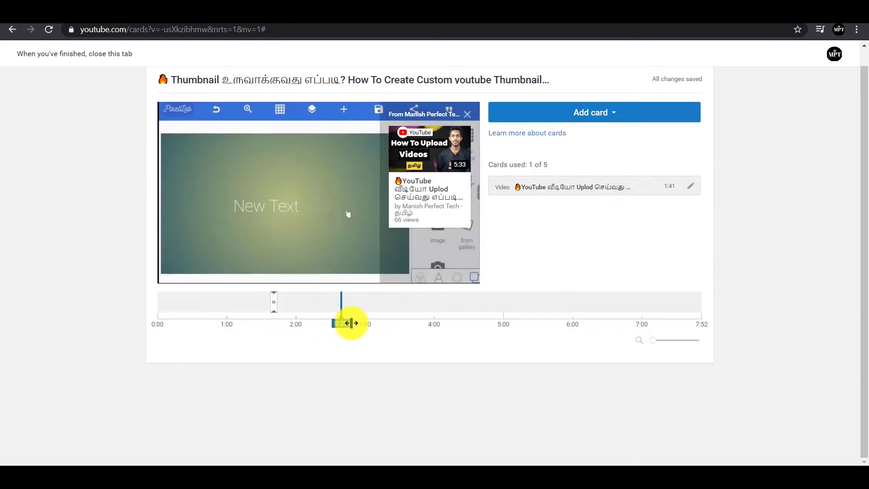
Step: Add a Playlist card at 3:17 for the 'Youtube channel tutorial in tamil' playlist
{"action": "left_click", "coordinate": [588, 118]}
{"action": "left_click", "coordinate": [675, 150]}
{"action": "left_click", "coordinate": [355, 179]}
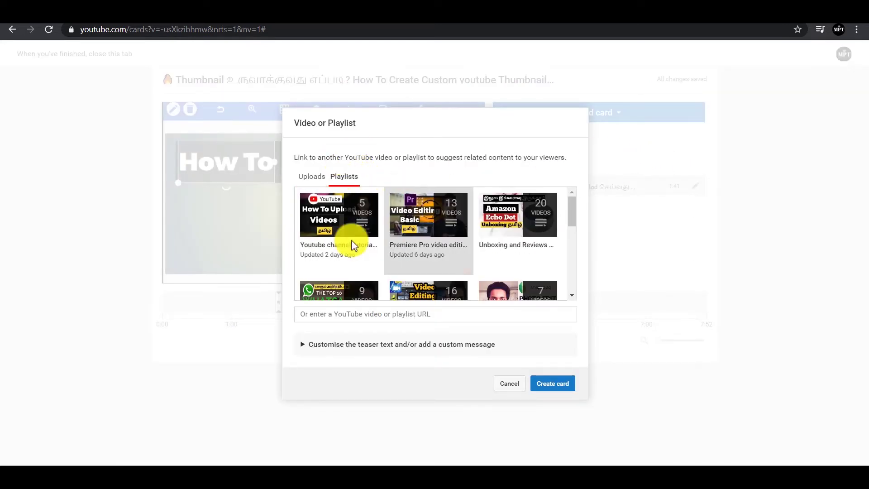
{"action": "left_click", "coordinate": [320, 183]}
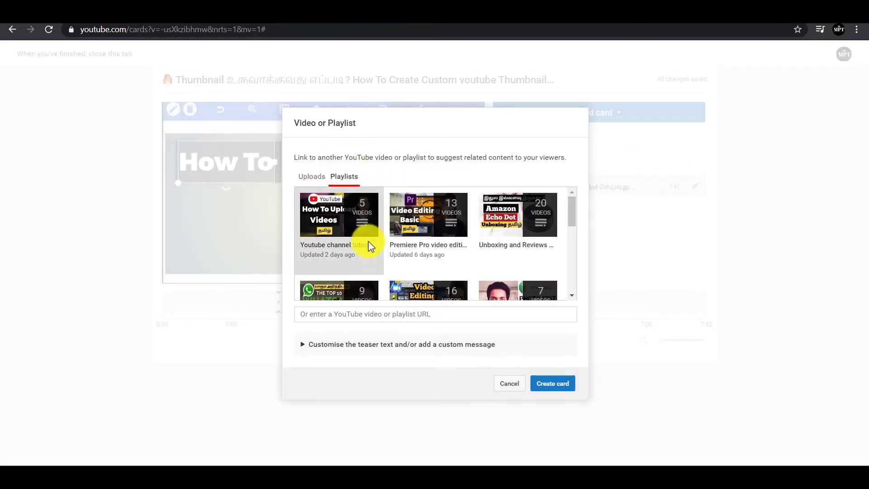
{"action": "scroll", "coordinate": [368, 244], "scroll_direction": "down", "scroll_amount": 2}
{"action": "scroll", "coordinate": [368, 243], "scroll_direction": "up", "scroll_amount": 2}
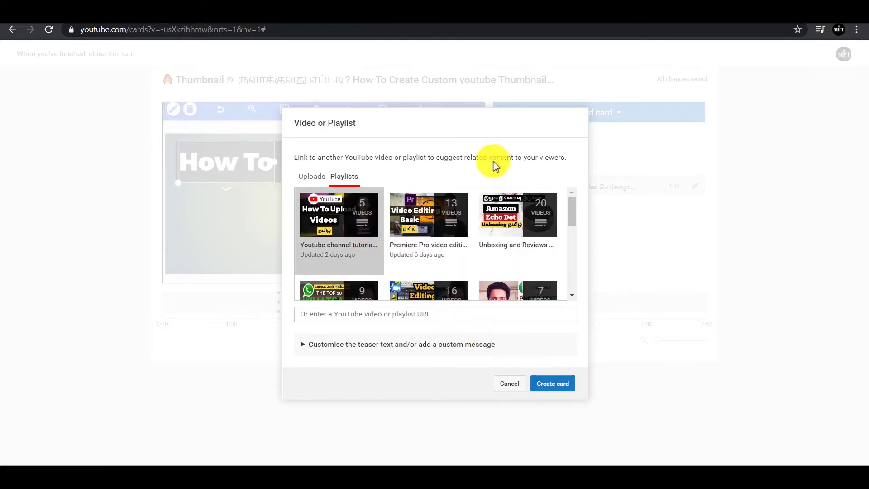
{"action": "left_click", "coordinate": [547, 384]}
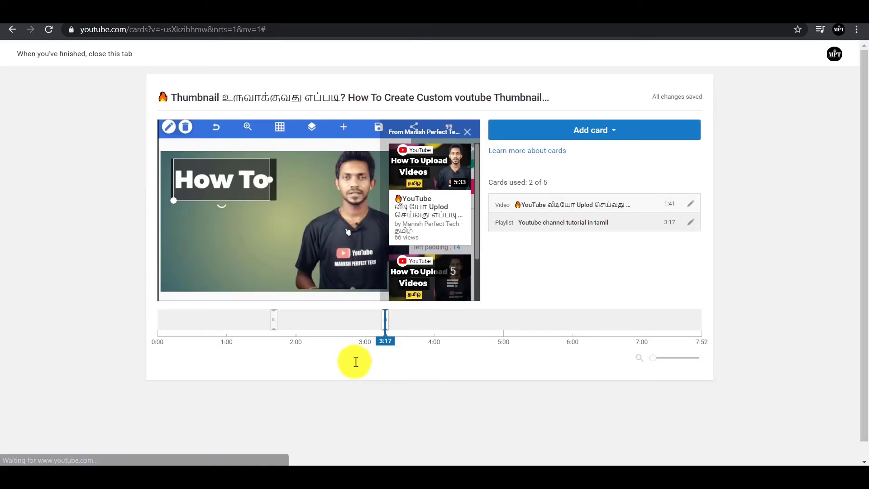
Step: Add a Video card at 5:32 promoting the channel art upload
{"action": "left_click_drag", "start_coordinate": [386, 341], "coordinate": [540, 340]}
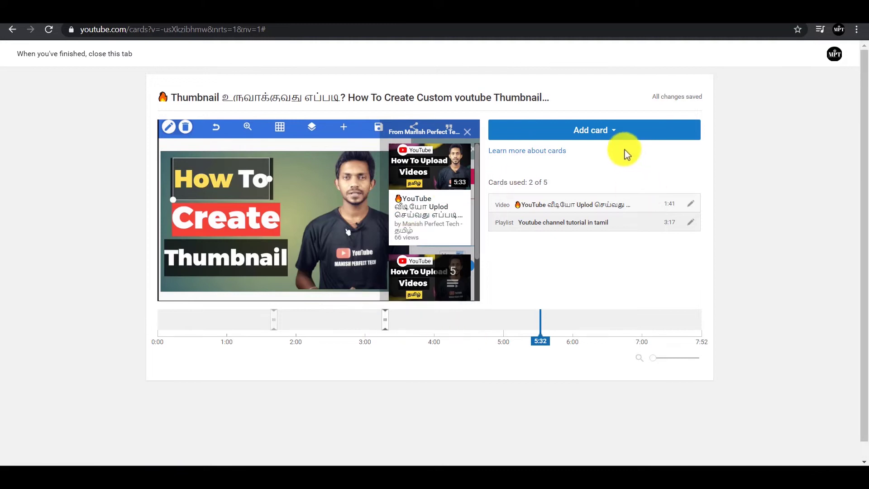
{"action": "left_click", "coordinate": [616, 134]}
{"action": "left_click", "coordinate": [670, 168]}
{"action": "left_click", "coordinate": [428, 215]}
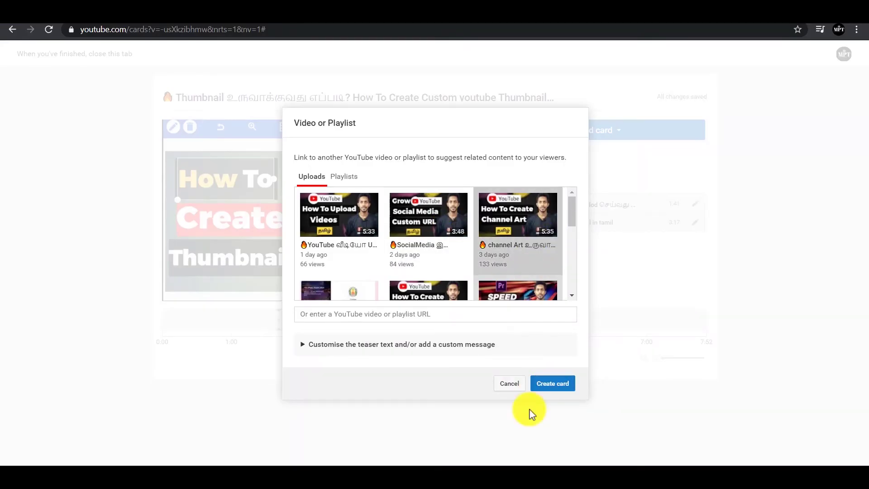
{"action": "left_click", "coordinate": [551, 385]}
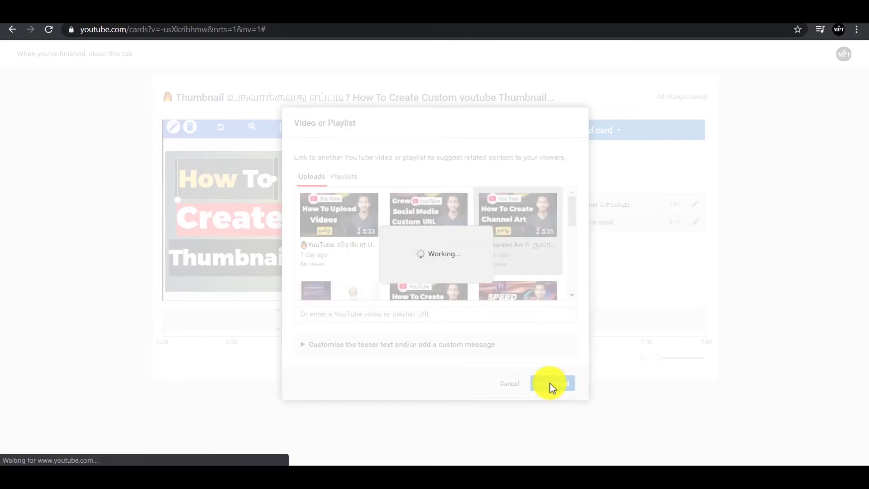
Step: Add a fourth Video card at 7:04 for the editing video and close the cards tab
{"action": "left_click", "coordinate": [632, 130]}
{"action": "left_click", "coordinate": [677, 166]}
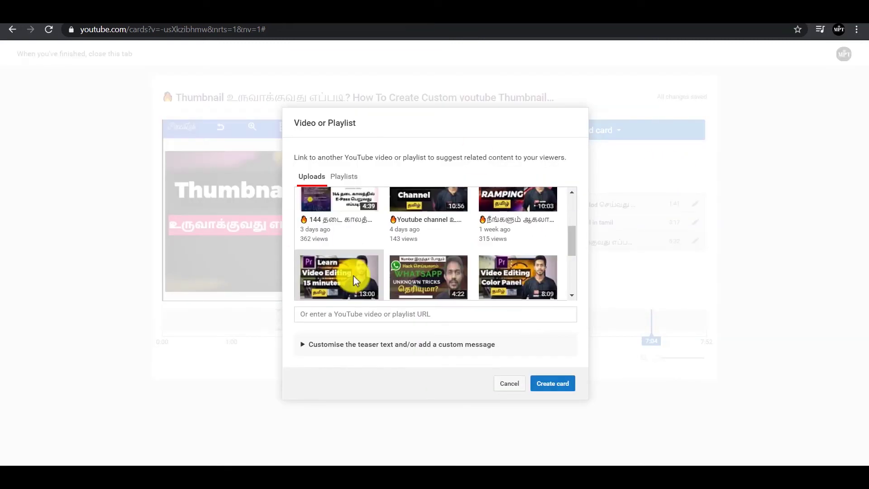
{"action": "left_click", "coordinate": [551, 383]}
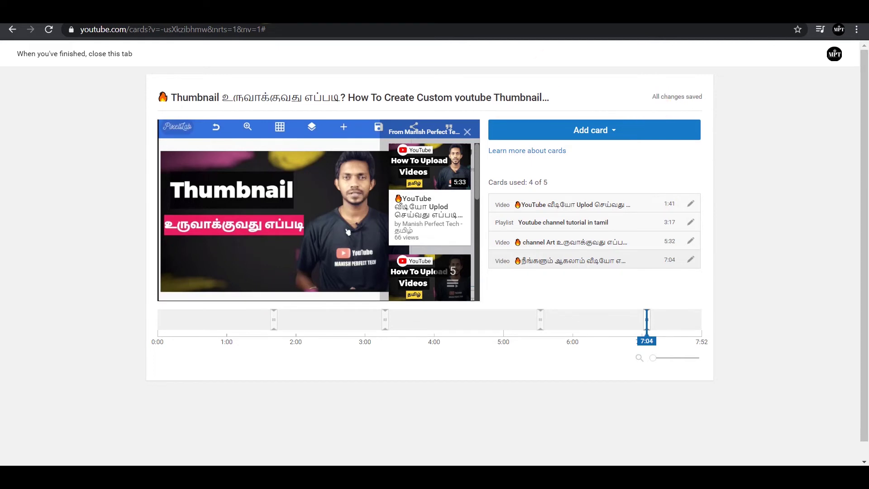
{"action": "left_click", "coordinate": [273, 21]}
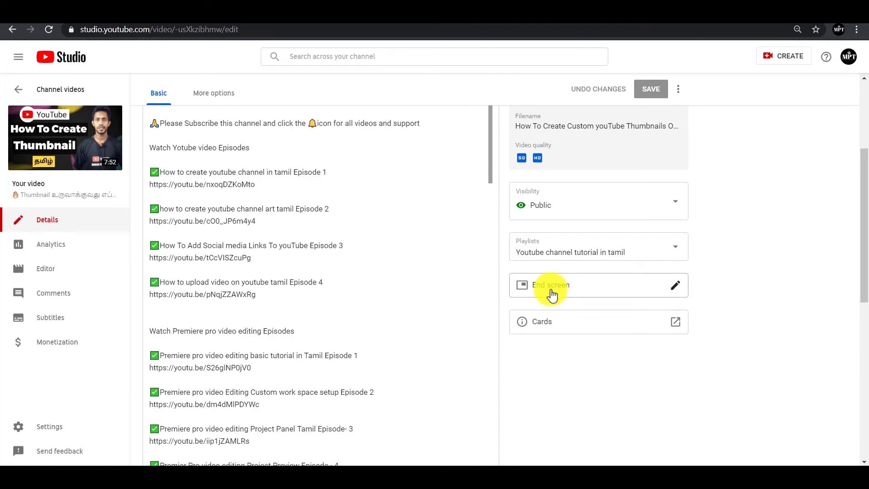
Step: Open the End Screens editor and show its element templates, e.g. Import from latest video, 2 videos
{"action": "left_click", "coordinate": [595, 288]}
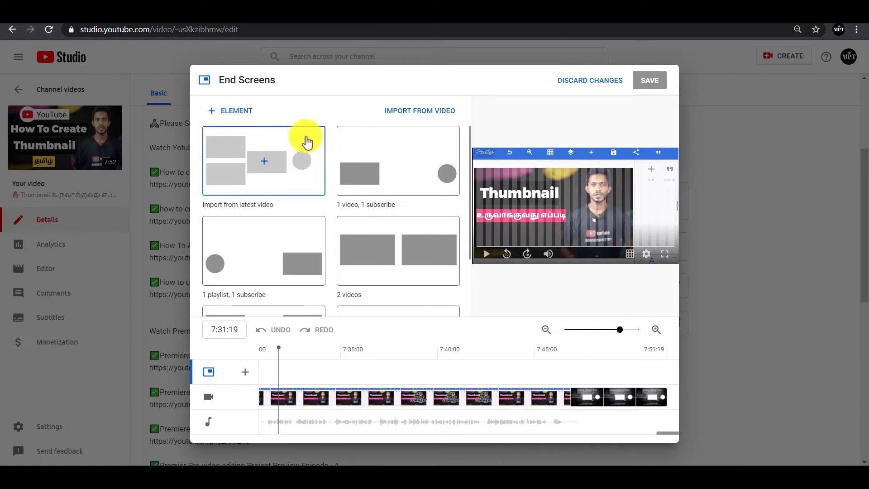
{"action": "left_click", "coordinate": [245, 372]}
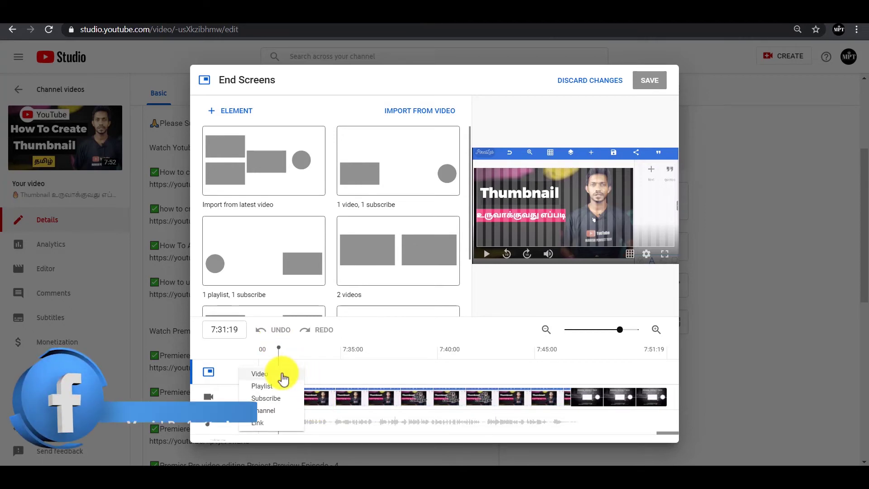
Step: Add a 7:31:19–7:51:19 end-screen Video element featuring the Premiere Pro editing tutorial
{"action": "left_click", "coordinate": [259, 373]}
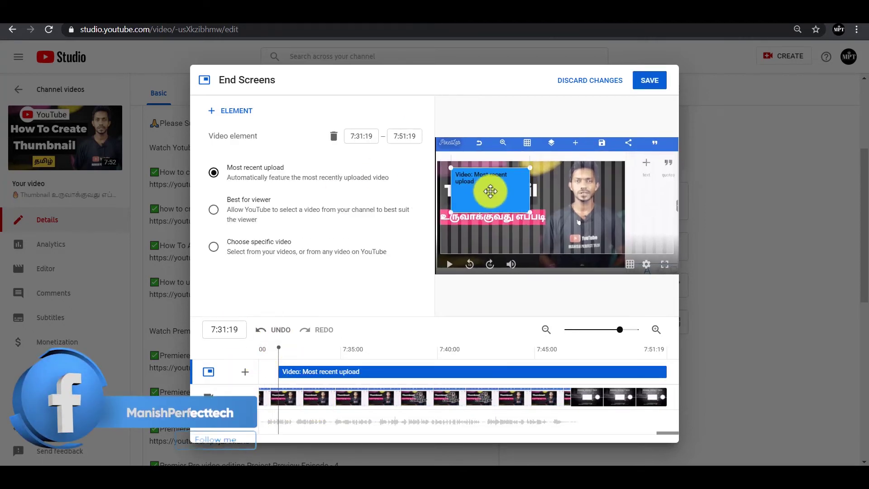
{"action": "left_click_drag", "start_coordinate": [491, 192], "coordinate": [498, 201]}
{"action": "left_click_drag", "start_coordinate": [283, 345], "coordinate": [322, 356]}
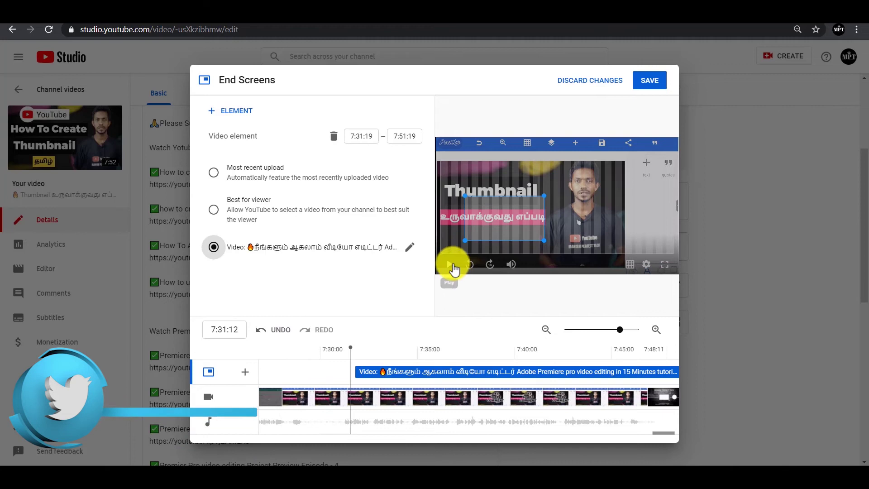
{"action": "left_click", "coordinate": [449, 264]}
{"action": "left_click", "coordinate": [473, 253]}
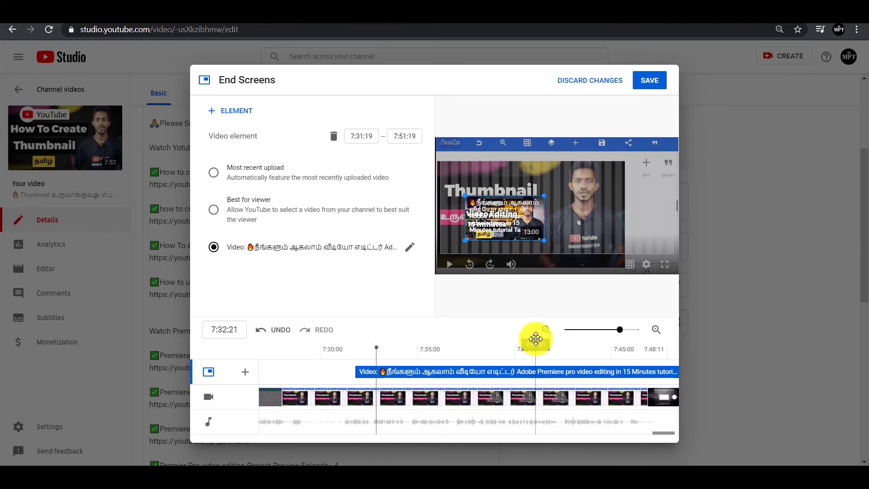
Step: Start the end-screen video element at 7:46:19 and position it over the grey placeholder
{"action": "left_click_drag", "start_coordinate": [356, 371], "coordinate": [584, 386]}
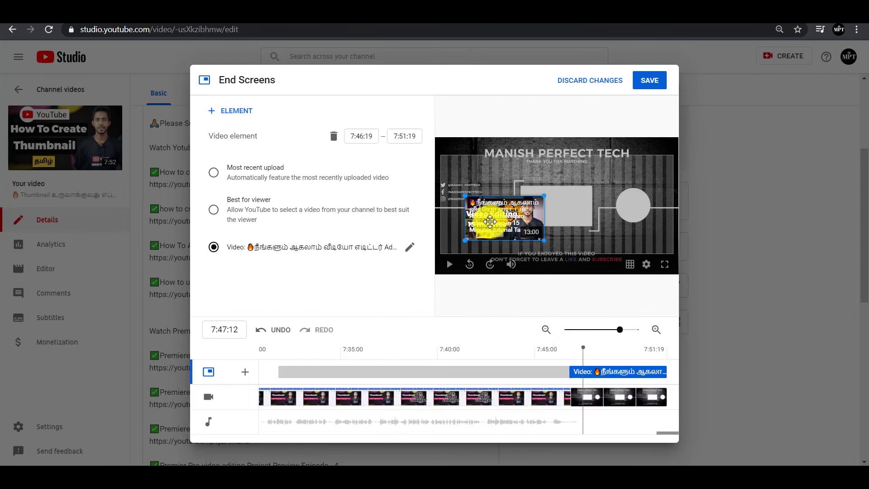
{"action": "left_click_drag", "start_coordinate": [493, 217], "coordinate": [544, 203]}
{"action": "left_click", "coordinate": [245, 371]}
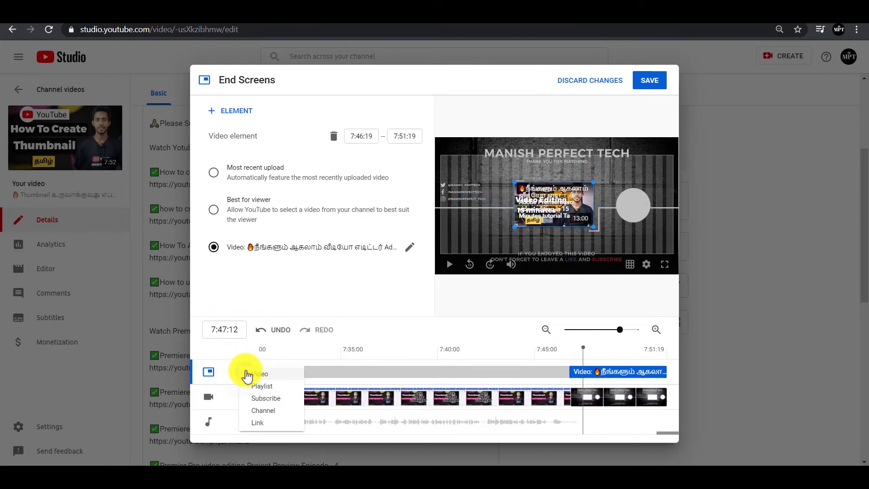